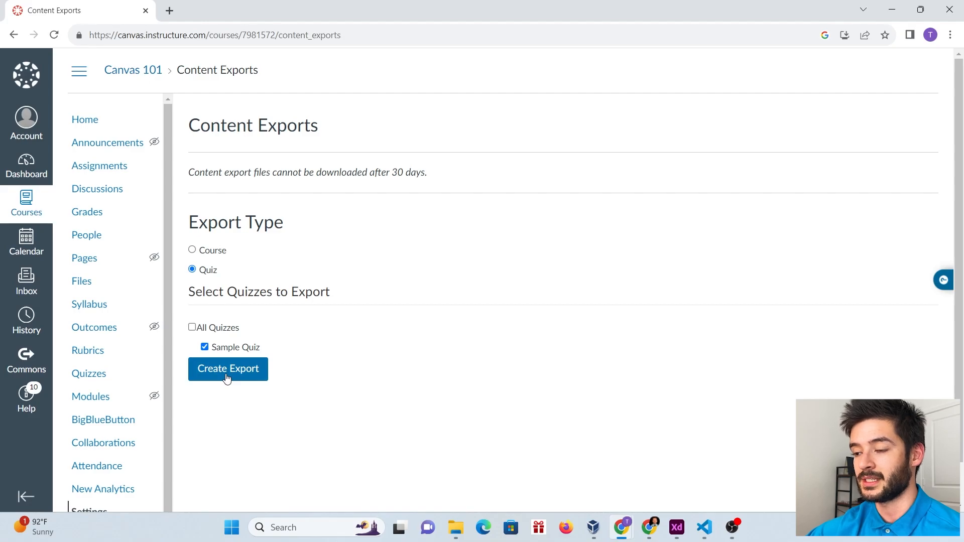
# Step: Create the export of Sample Quiz and download the resulting QTI export file
pyautogui.click(227, 377)
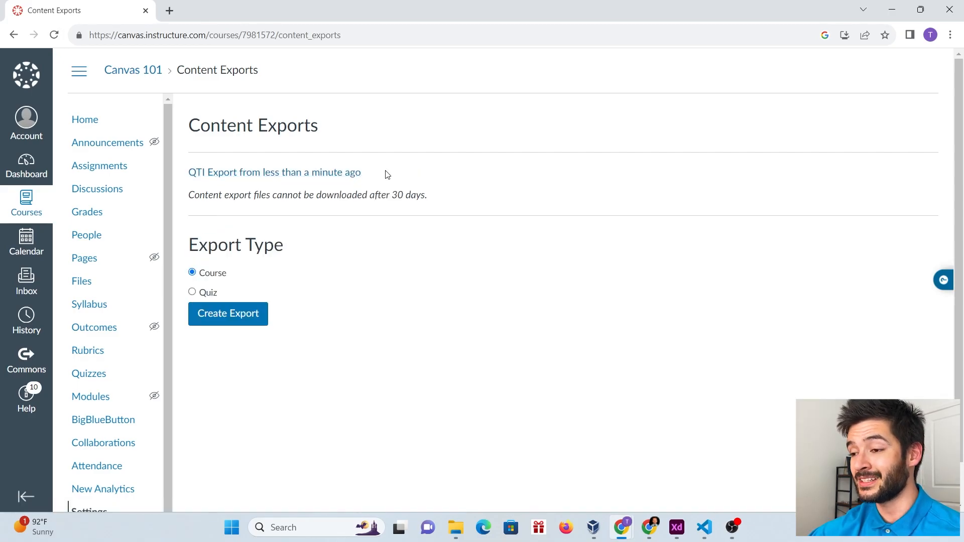
pyautogui.click(272, 177)
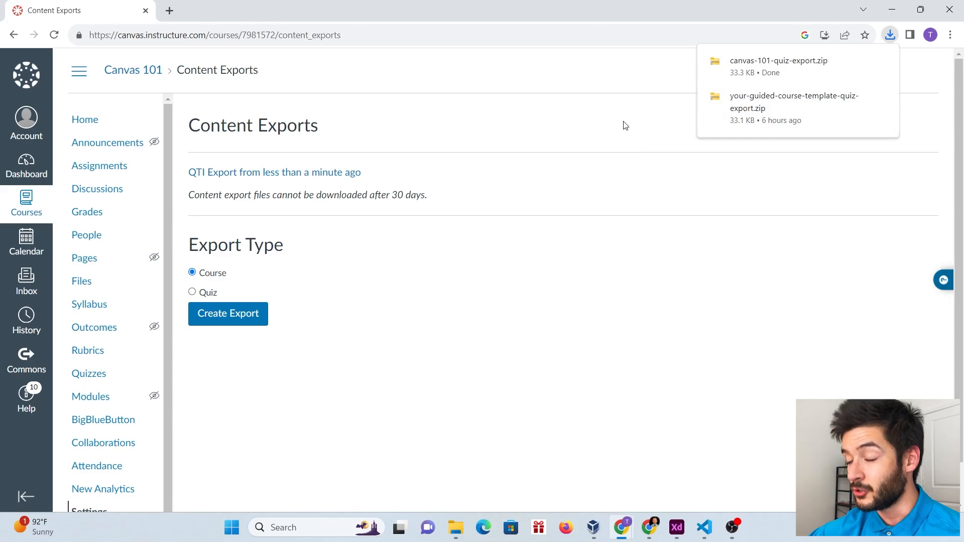
# Step: Open the Canvas - 101 course from the full course list and check its quizzes and question banks
pyautogui.scroll(-1, 106, 452)
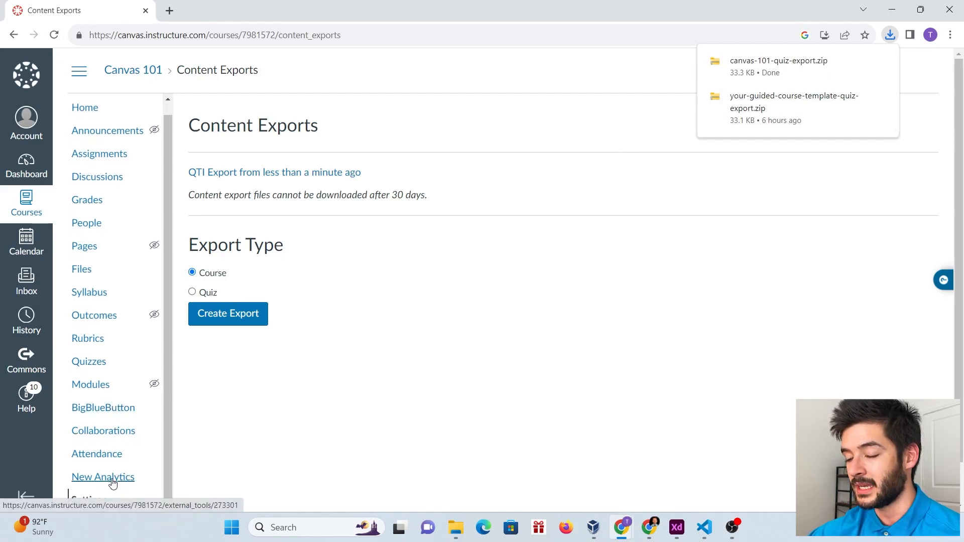
pyautogui.scroll(1, 106, 274)
pyautogui.click(26, 203)
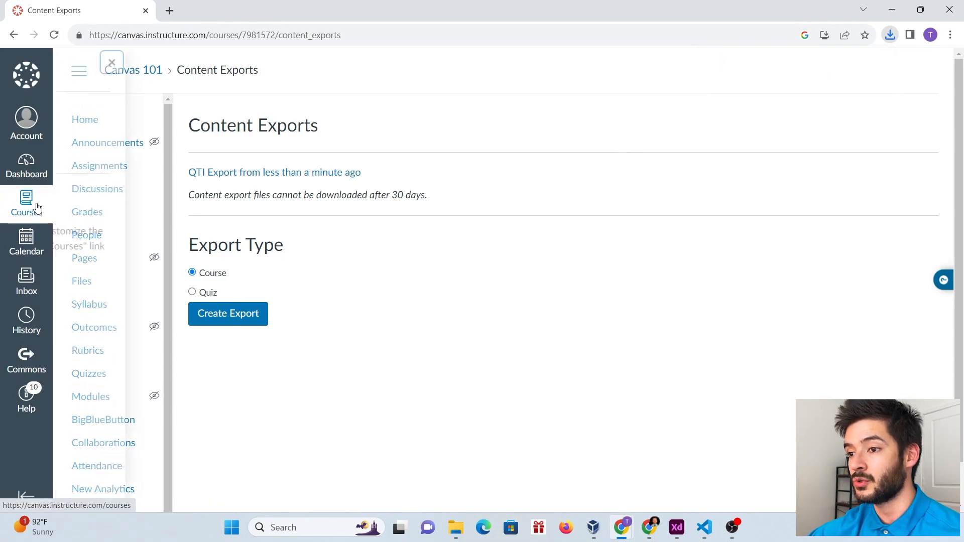
pyautogui.click(103, 195)
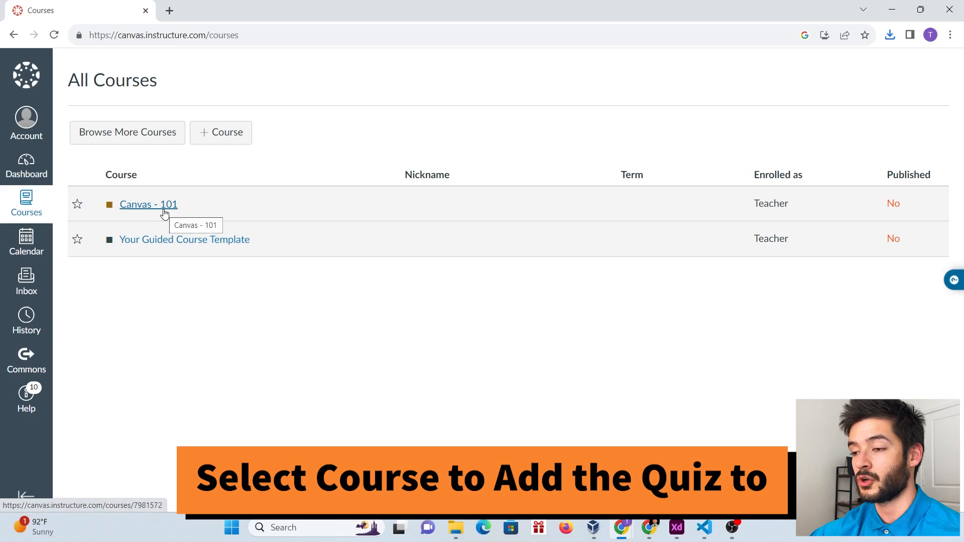
pyautogui.click(164, 214)
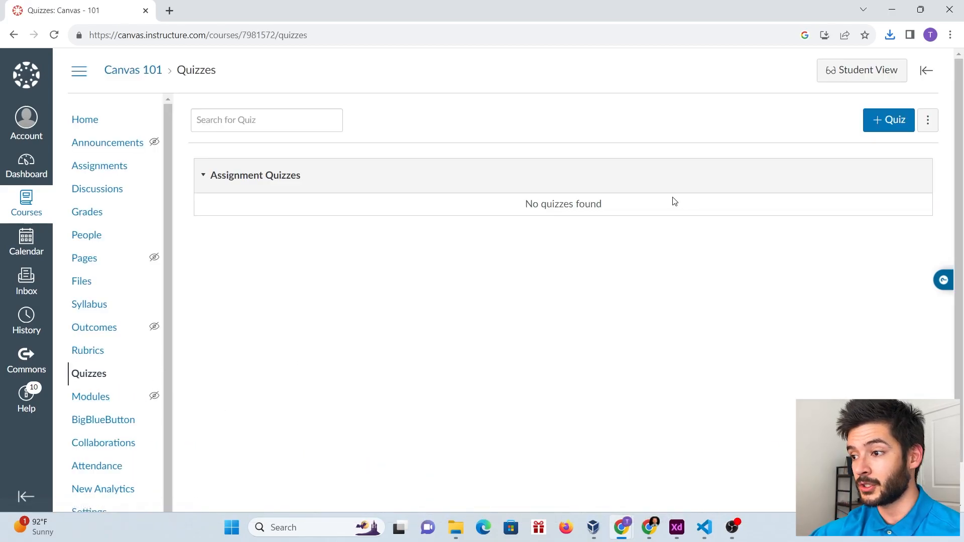
pyautogui.click(929, 123)
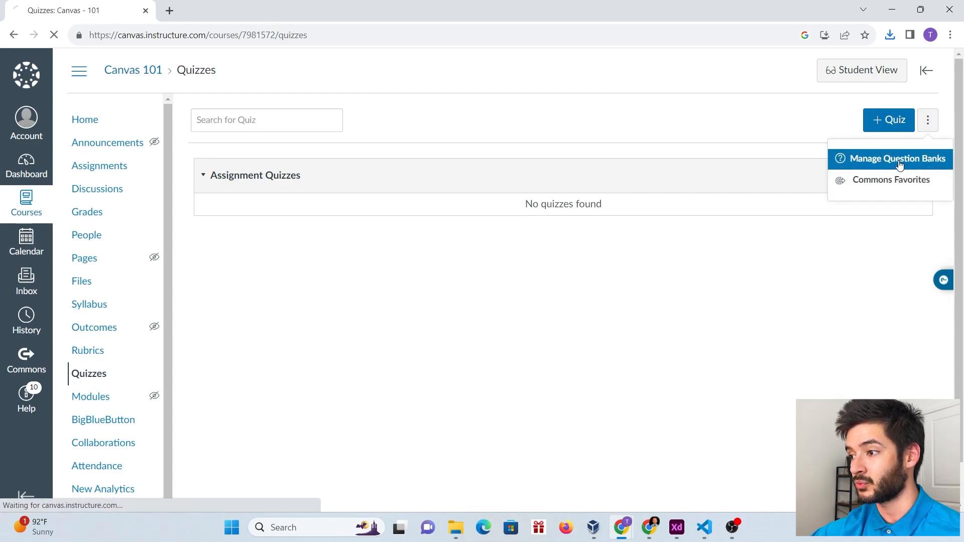
pyautogui.click(899, 160)
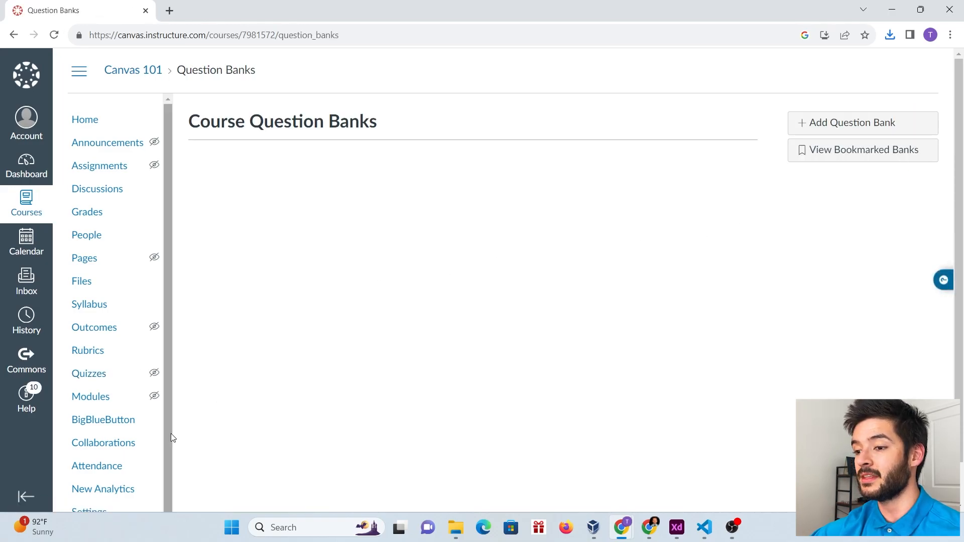
# Step: Begin a course content import from the course settings with QTI .zip file as the content type
pyautogui.scroll(-1, 98, 487)
pyautogui.click(92, 508)
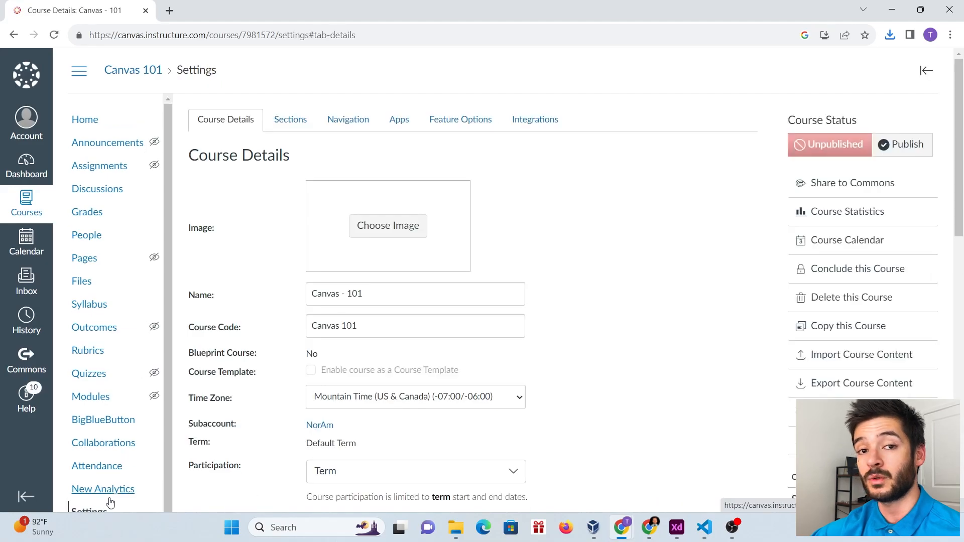
pyautogui.click(844, 356)
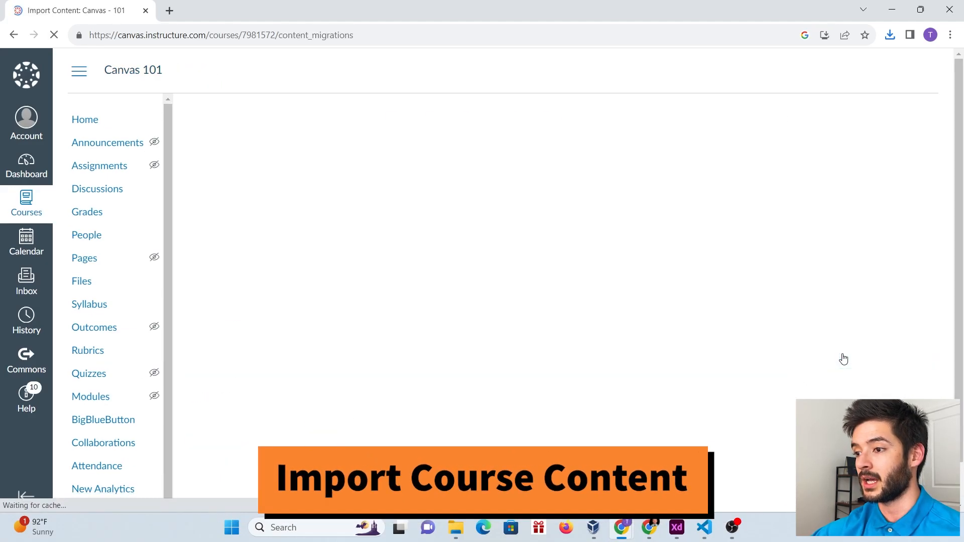
pyautogui.click(426, 159)
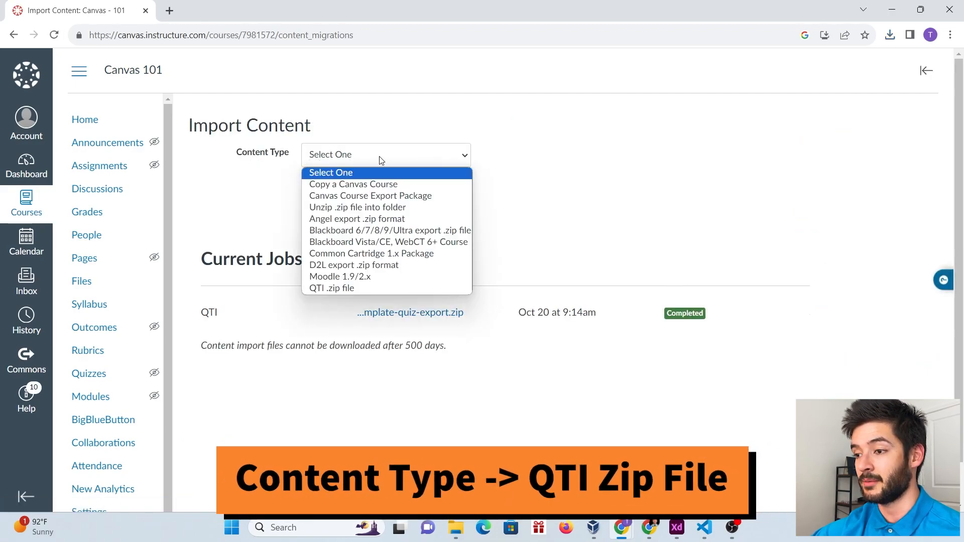
pyautogui.click(376, 289)
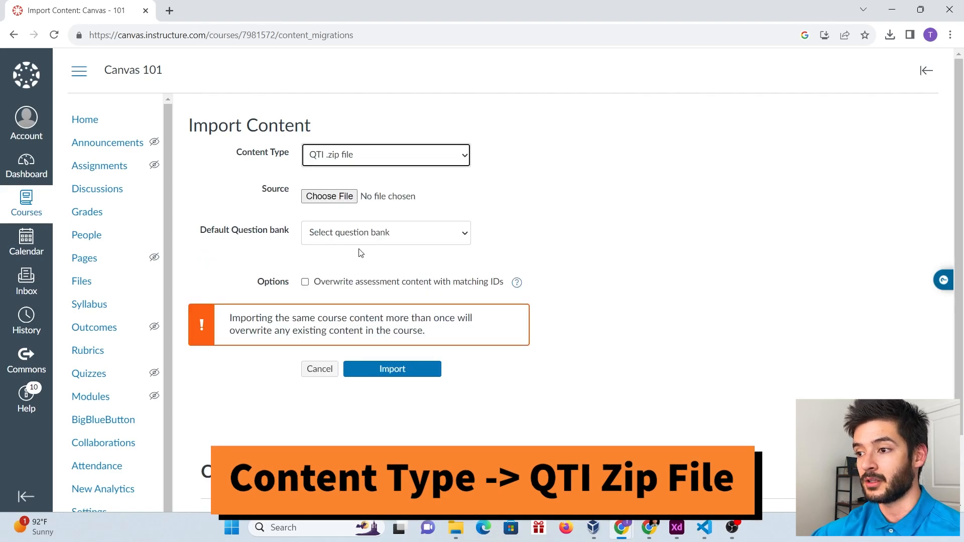
# Step: Choose canvas-101-quiz-export from the Downloads folder as the import source
pyautogui.click(340, 199)
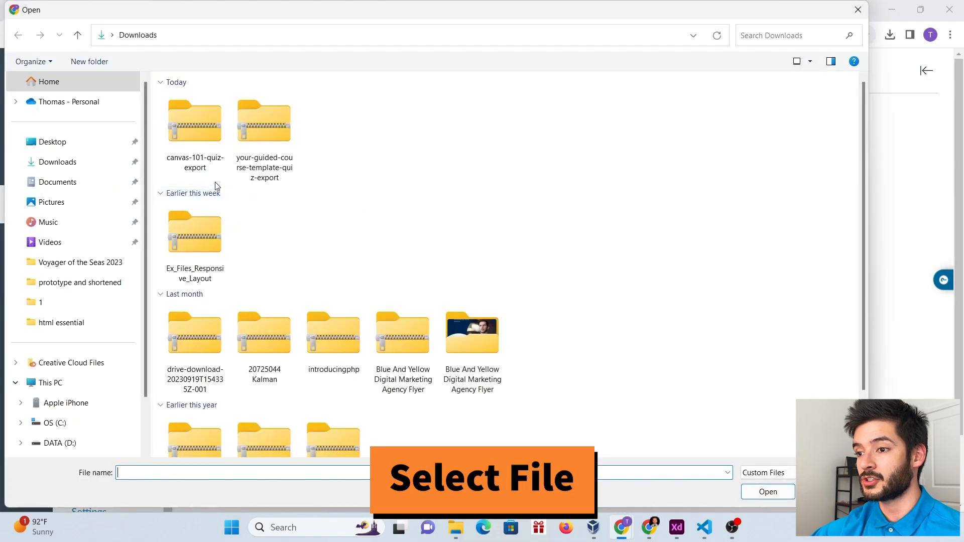
pyautogui.click(68, 170)
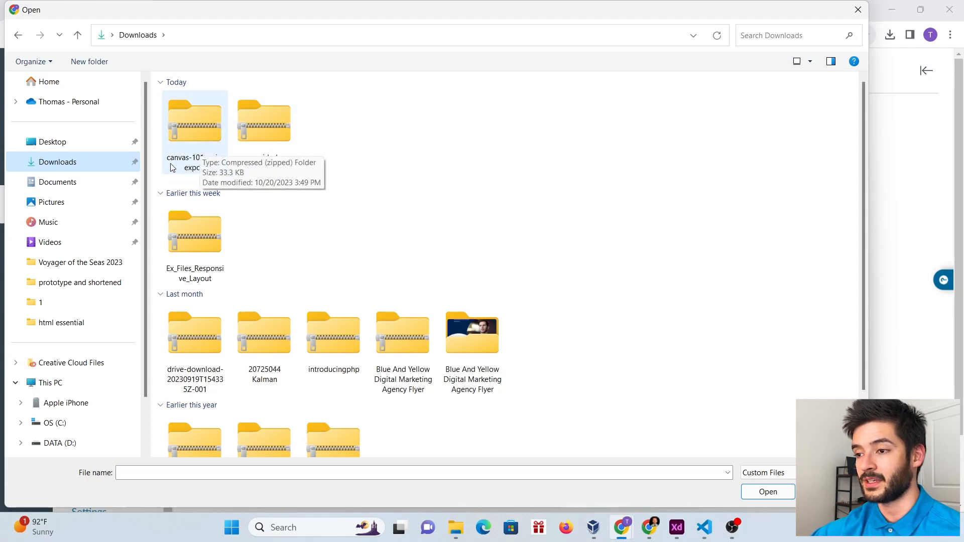
pyautogui.click(201, 128)
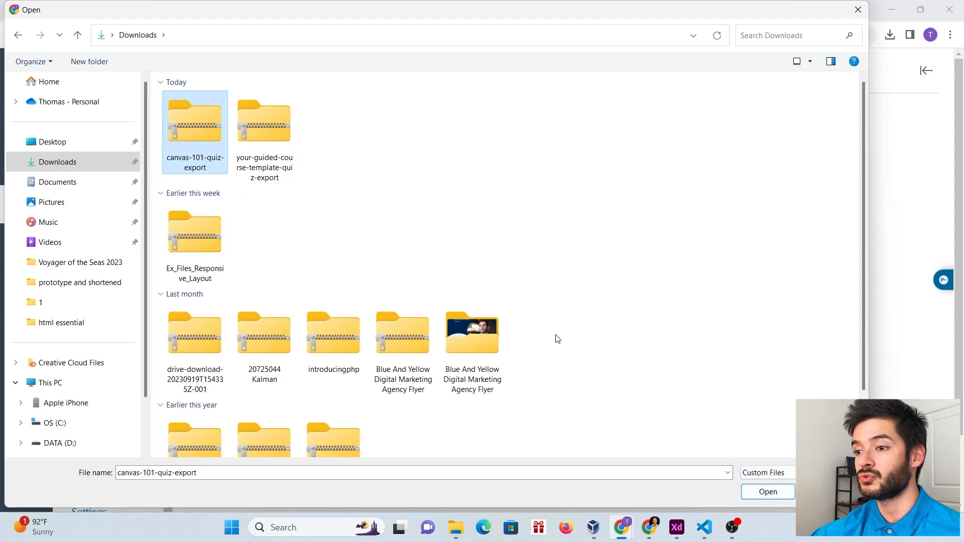
pyautogui.click(767, 492)
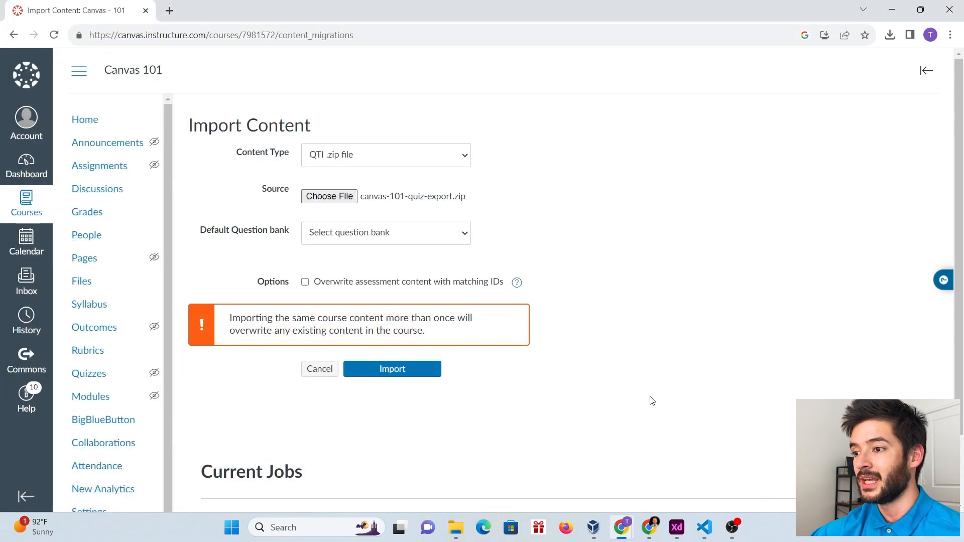
# Step: Set a new question bank named "Bank" as the default question bank and run the import
pyautogui.click(386, 235)
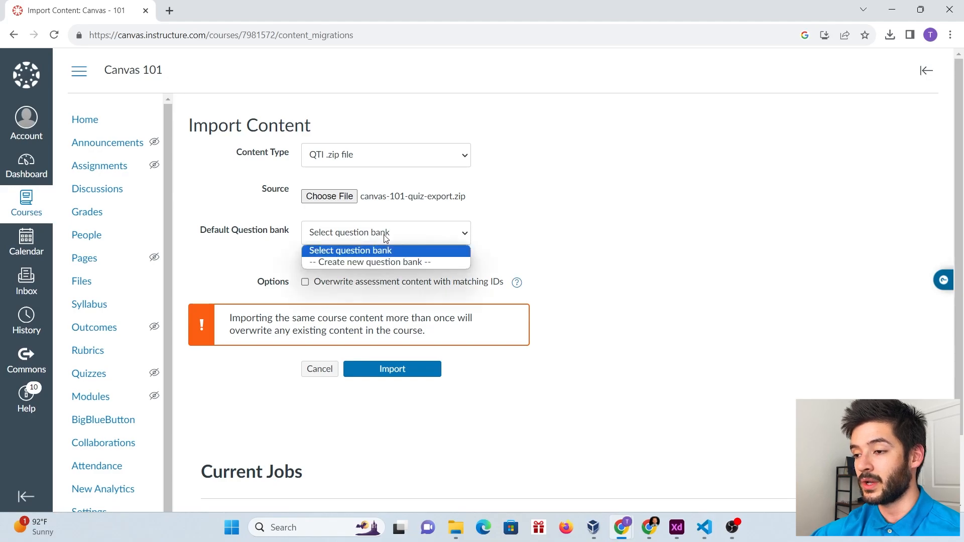
pyautogui.click(362, 262)
pyautogui.click(359, 271)
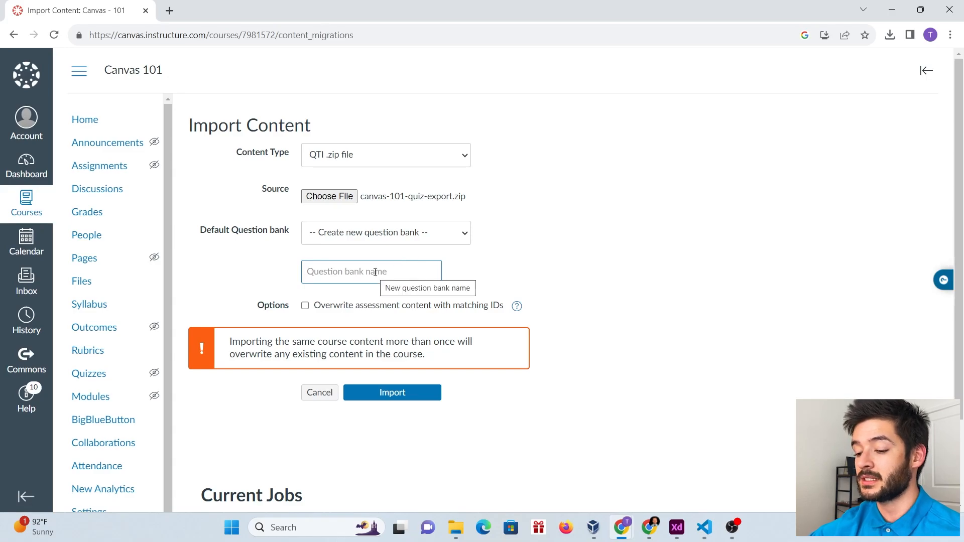
pyautogui.write('Bank')
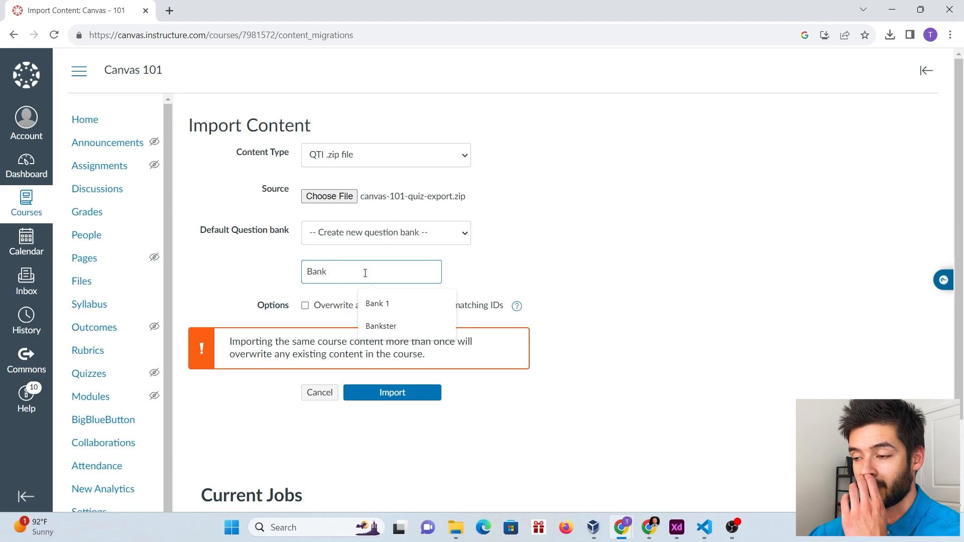
pyautogui.moveTo(366, 272); pyautogui.dragTo(303, 270)
pyautogui.click(338, 277)
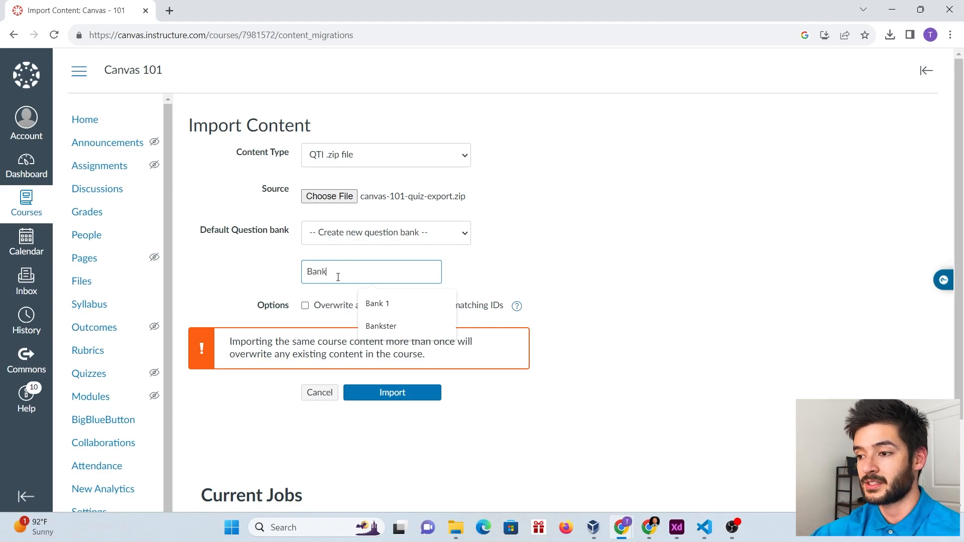
pyautogui.click(558, 276)
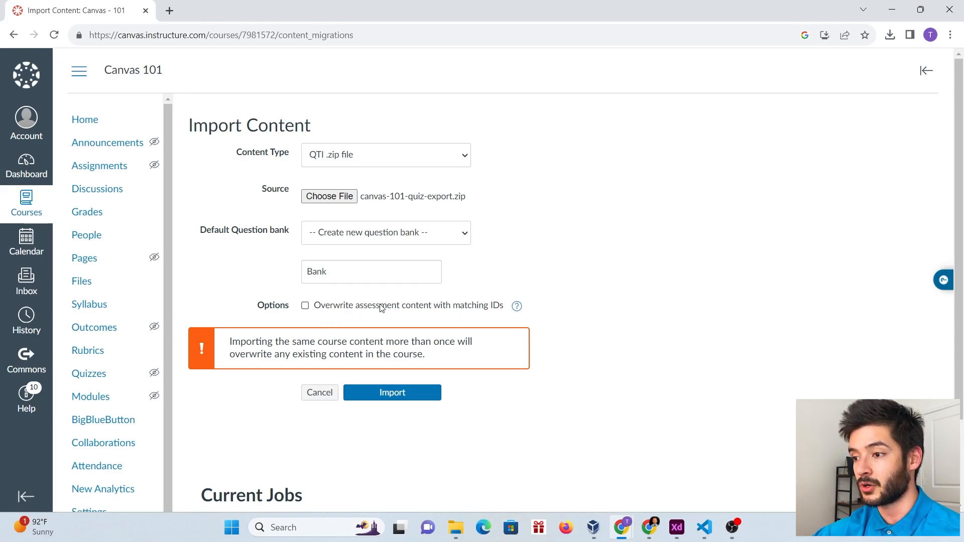
pyautogui.click(397, 398)
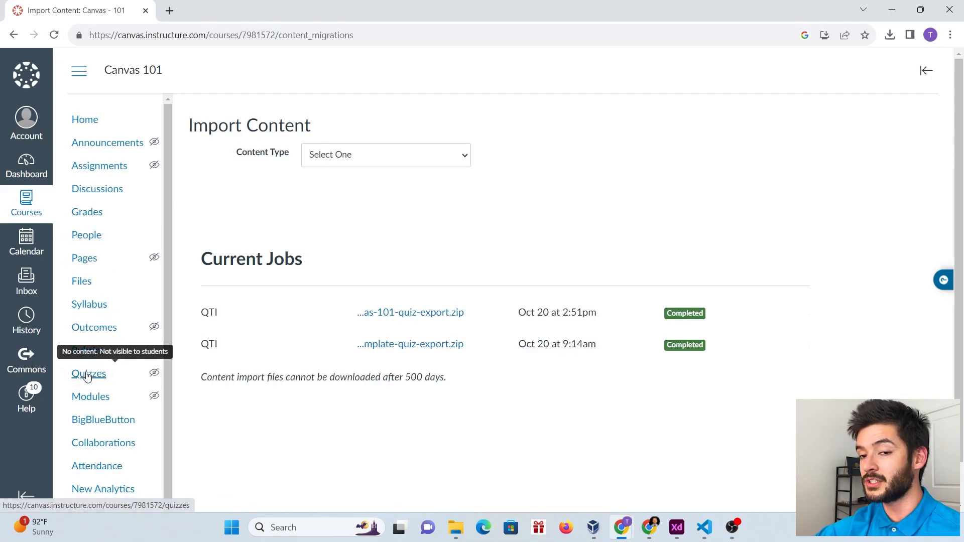
# Step: Delete Sample Quiz from the course's list of assignment quizzes
pyautogui.click(88, 375)
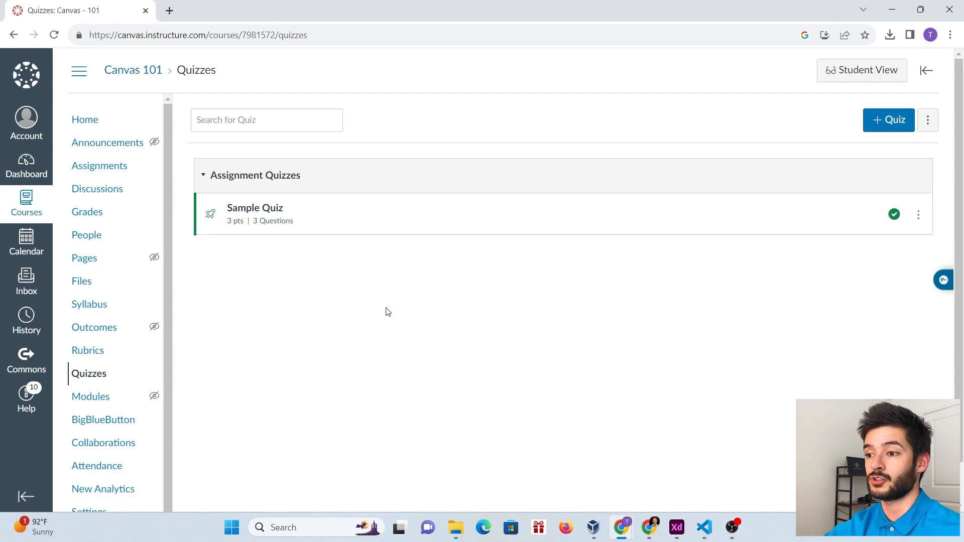
pyautogui.click(920, 221)
pyautogui.click(869, 290)
pyautogui.click(543, 108)
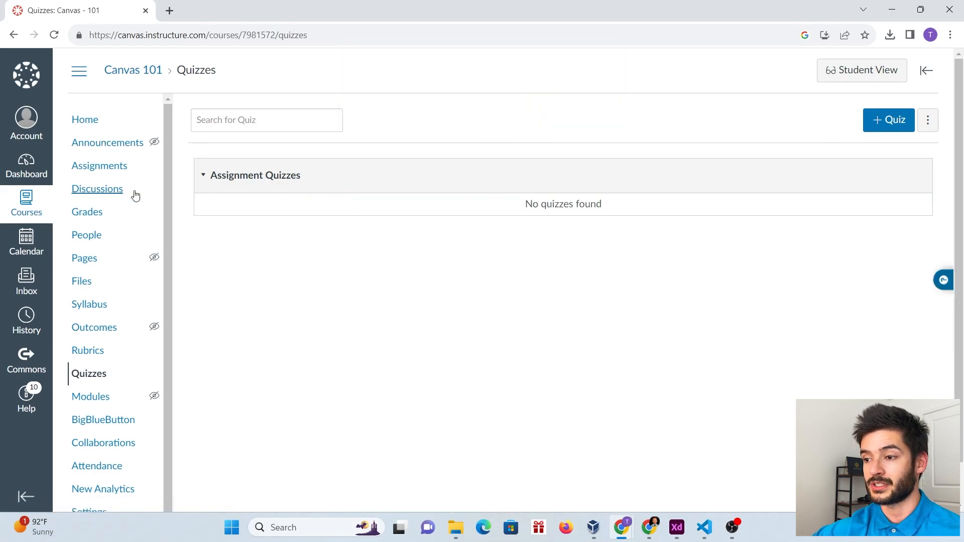
# Step: Open the course question banks and rename the Sample Quiz bank to "Bank"
pyautogui.click(929, 130)
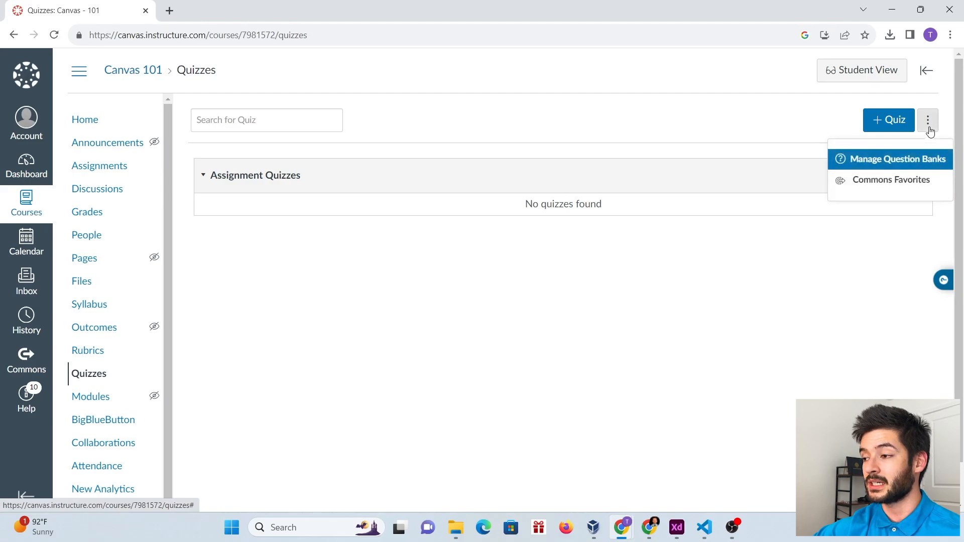
pyautogui.click(872, 163)
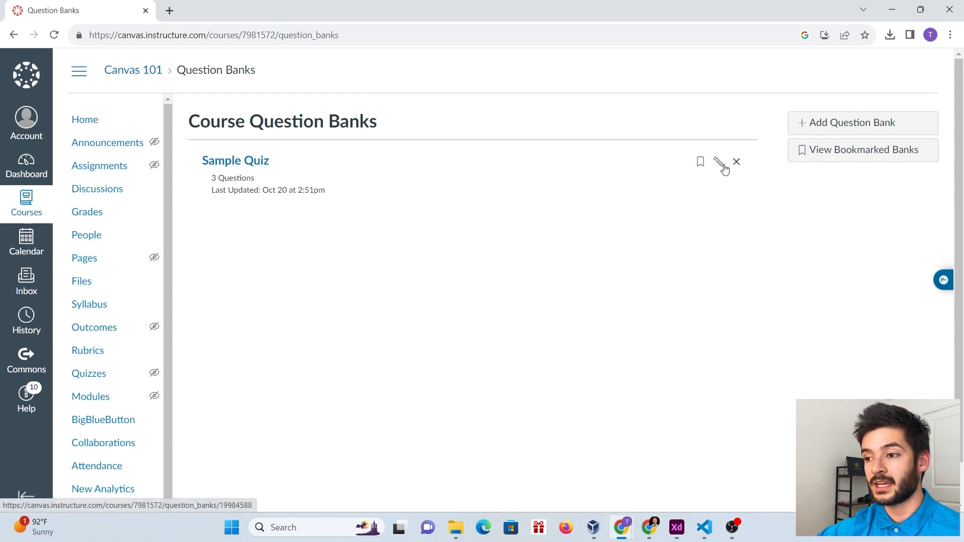
pyautogui.moveTo(308, 161); pyautogui.dragTo(276, 162)
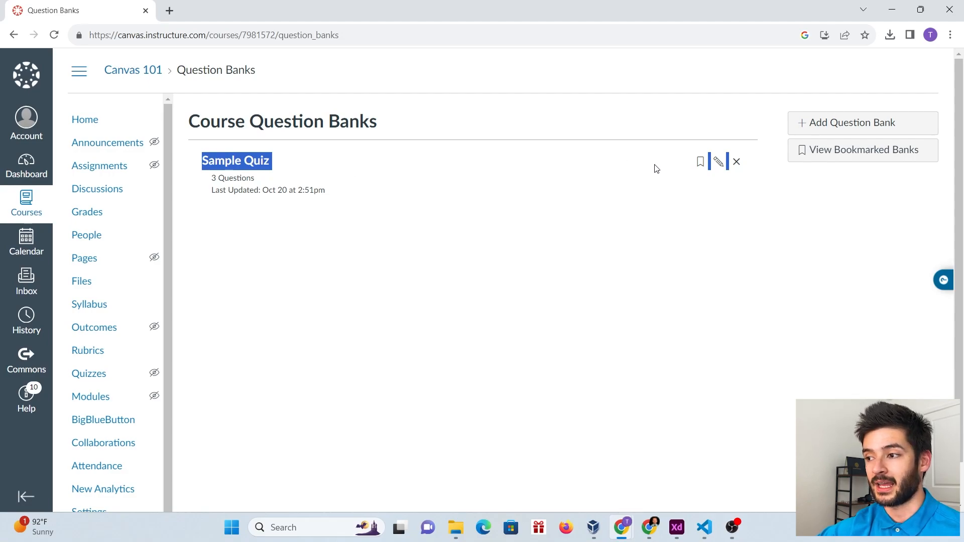
pyautogui.click(720, 162)
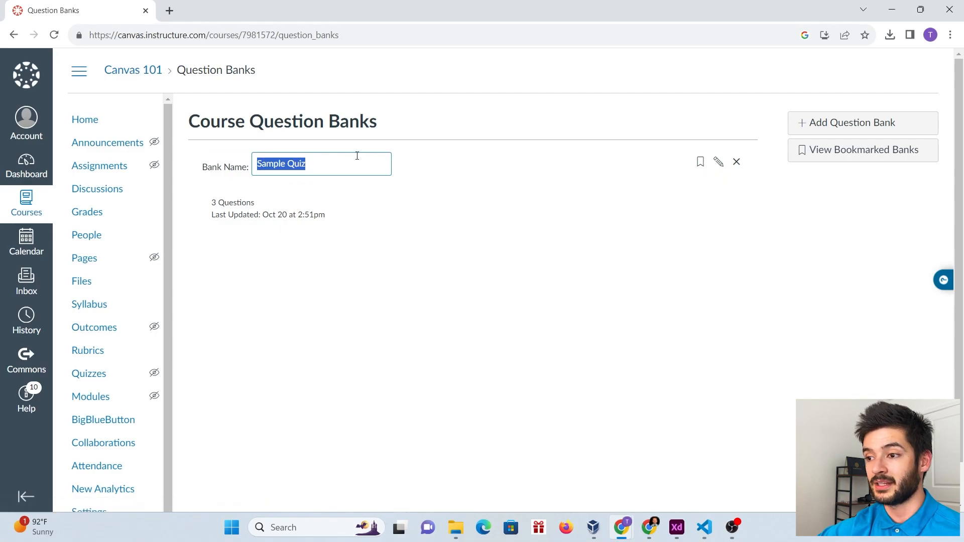
pyautogui.moveTo(338, 159); pyautogui.dragTo(185, 167)
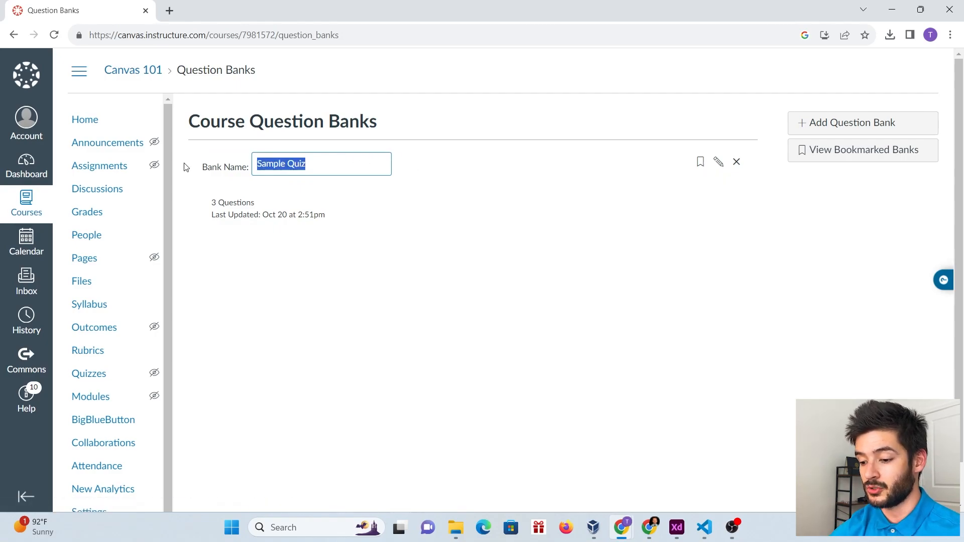
pyautogui.write('Ban')
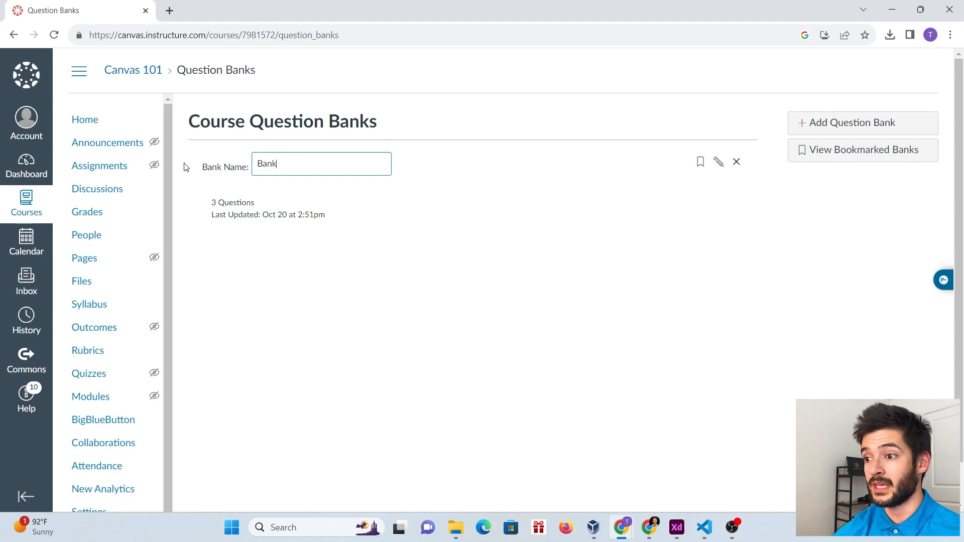
pyautogui.write('k')
pyautogui.press('Return')
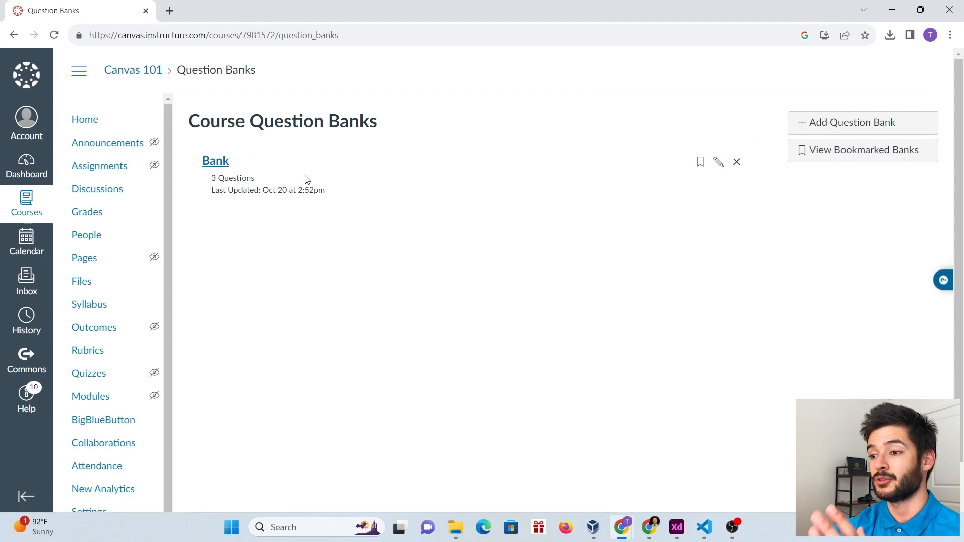
# Step: Open the question bank named Bank and review the questions it contains
pyautogui.click(220, 163)
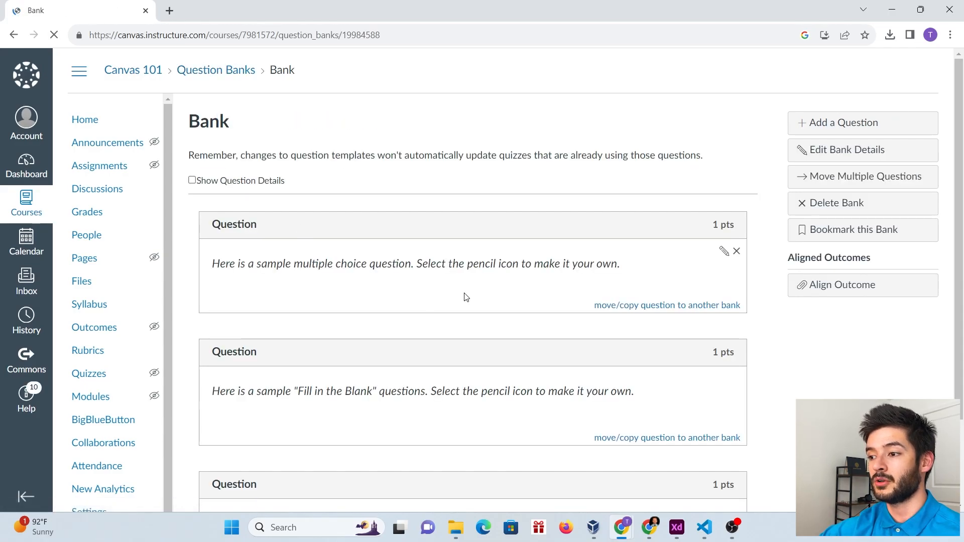
pyautogui.scroll(-1, 462, 286)
pyautogui.scroll(-2, 463, 284)
pyautogui.scroll(3, 463, 284)
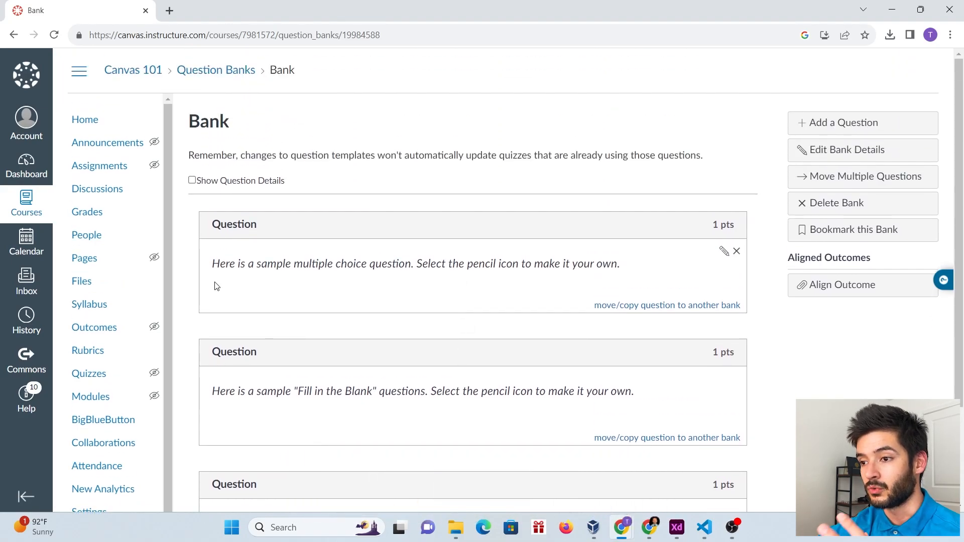